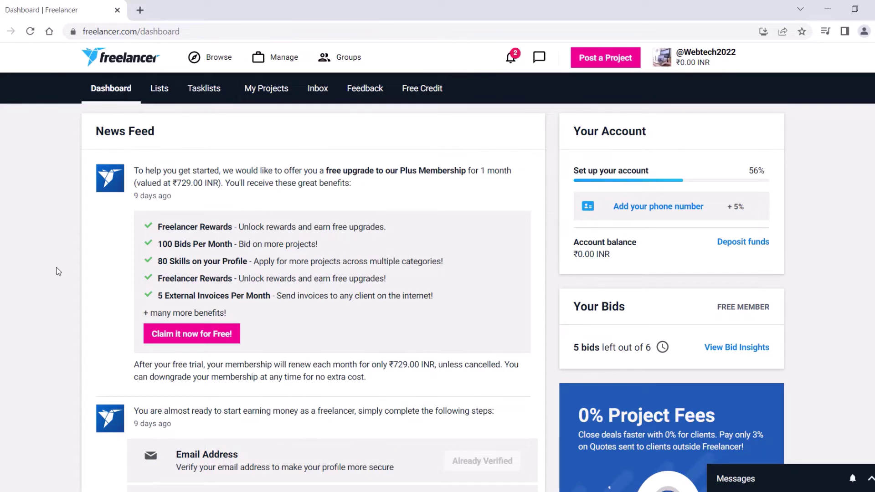
Go to the Withdraw funds page from the account and finances menu.
{"action": "scroll", "coordinate": [550, 207], "scroll_direction": "down", "scroll_amount": 15}
{"action": "scroll", "coordinate": [551, 208], "scroll_direction": "up", "scroll_amount": 15}
{"action": "mouse_move", "coordinate": [691, 66]}
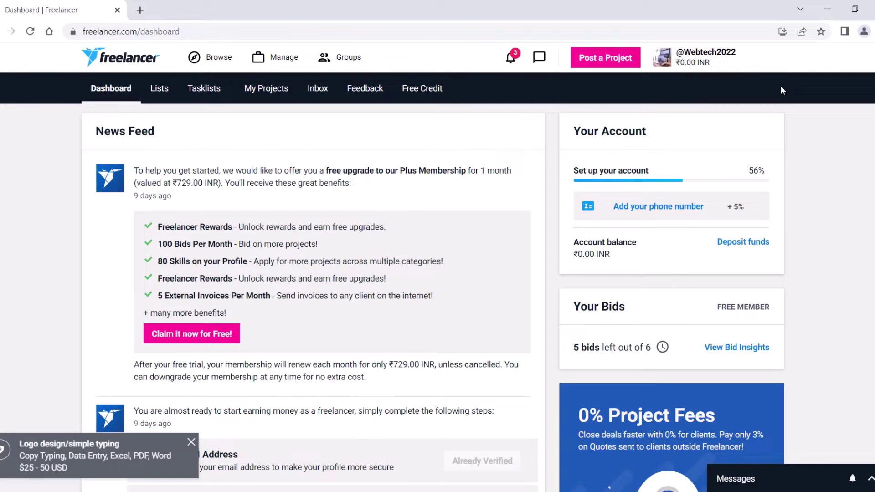
{"action": "left_click", "coordinate": [690, 58]}
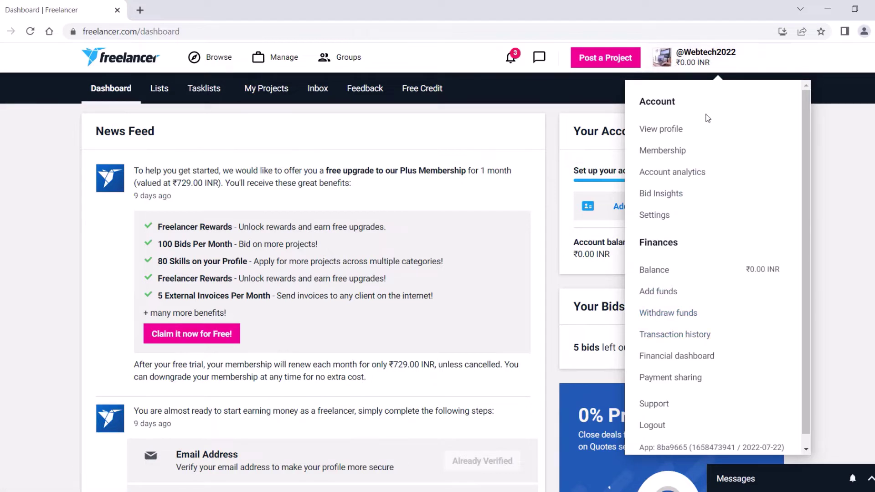
{"action": "left_click", "coordinate": [652, 308]}
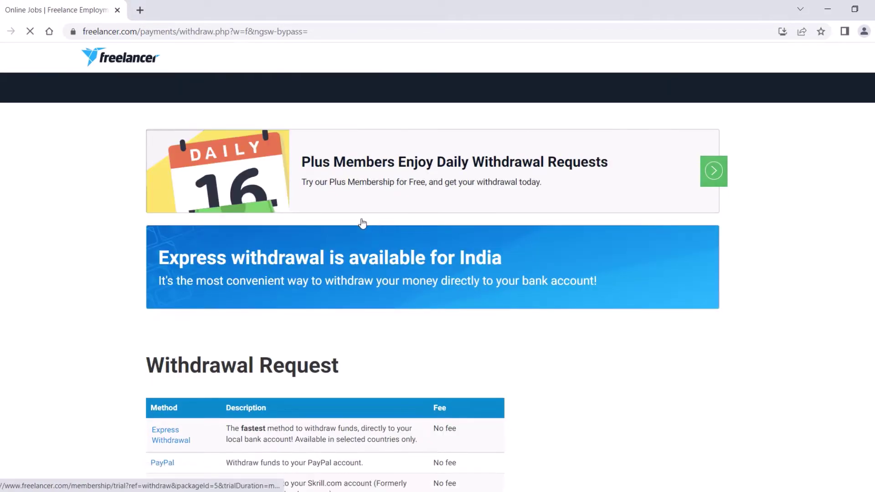
Pick Express Withdrawal from the table of payout methods.
{"action": "scroll", "coordinate": [358, 212], "scroll_direction": "down", "scroll_amount": 4}
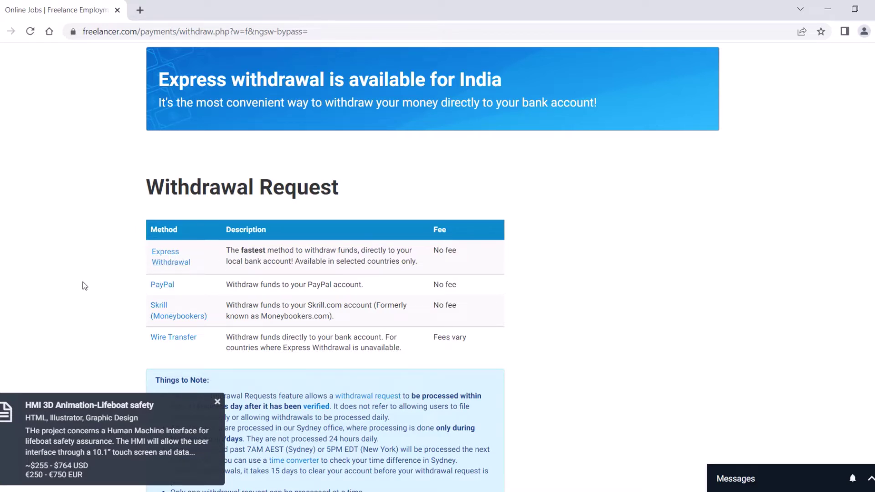
{"action": "scroll", "coordinate": [105, 208], "scroll_direction": "down", "scroll_amount": 5}
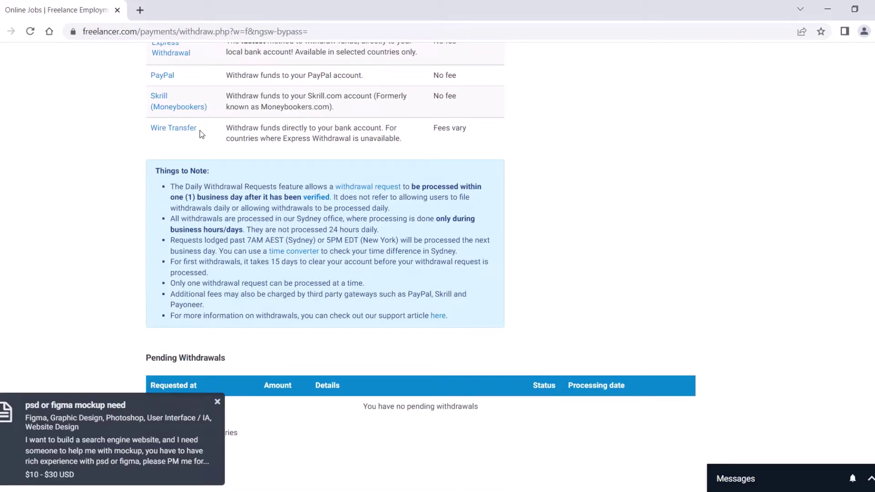
{"action": "scroll", "coordinate": [59, 116], "scroll_direction": "up", "scroll_amount": 1}
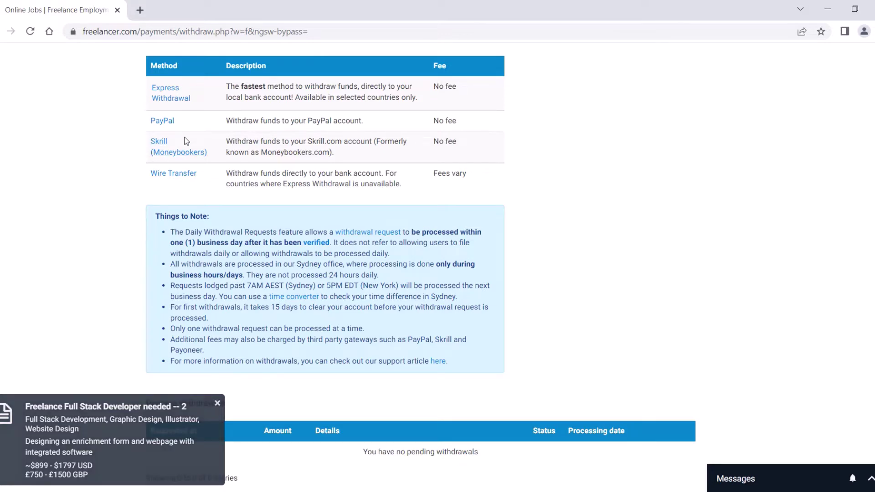
{"action": "left_click", "coordinate": [167, 104]}
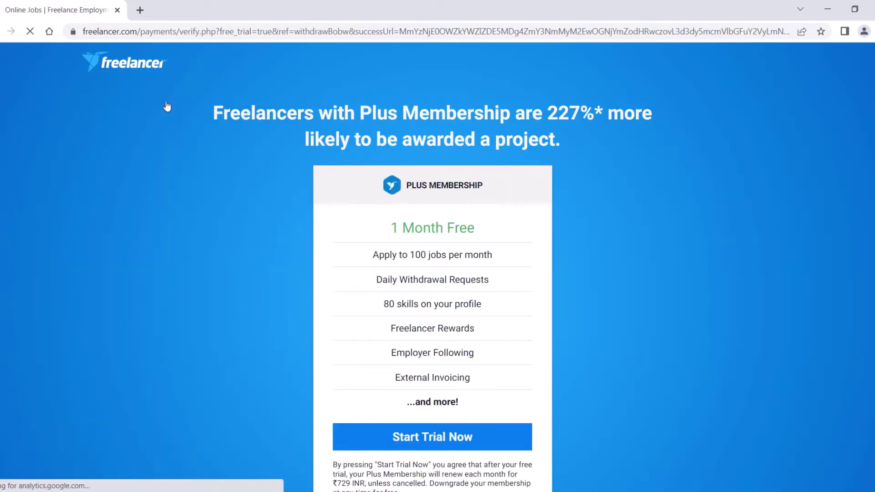
Decline the Plus Membership 1 Month Free offer with Skip for now.
{"action": "scroll", "coordinate": [346, 146], "scroll_direction": "down", "scroll_amount": 5}
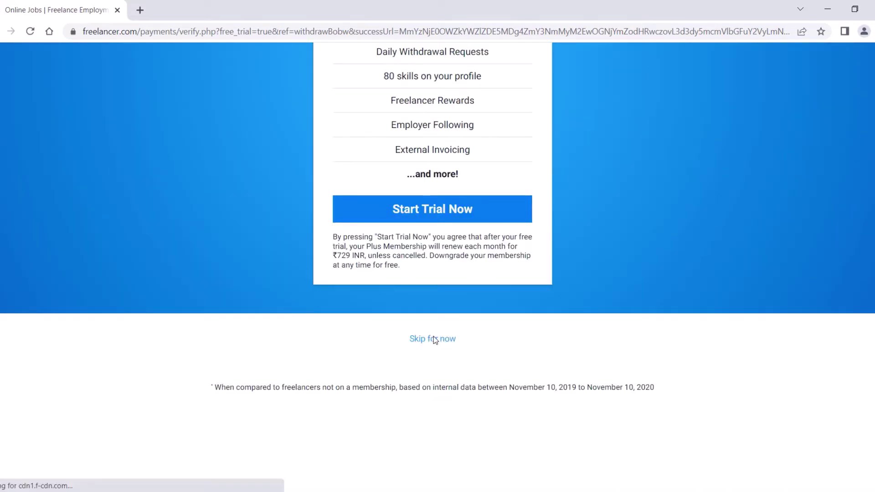
{"action": "left_click", "coordinate": [433, 338]}
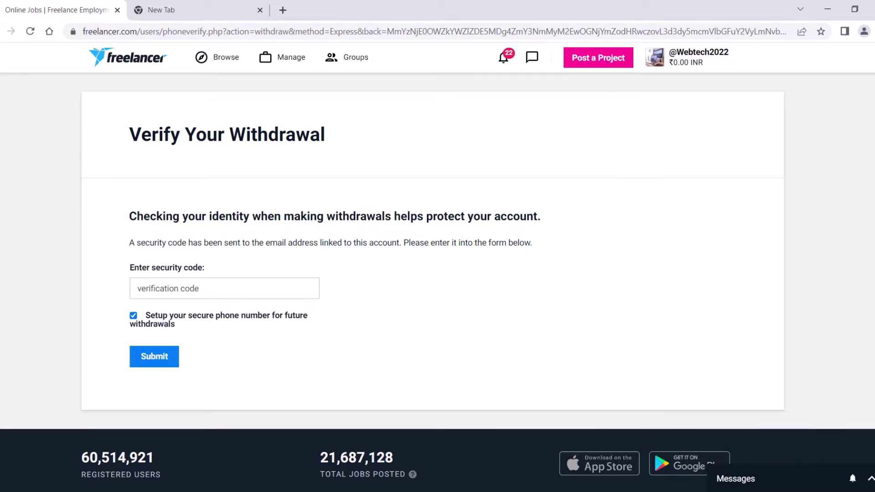
Paste the emailed security code into the Enter security code field and submit it.
{"action": "left_click_drag", "start_coordinate": [150, 243], "coordinate": [355, 243]}
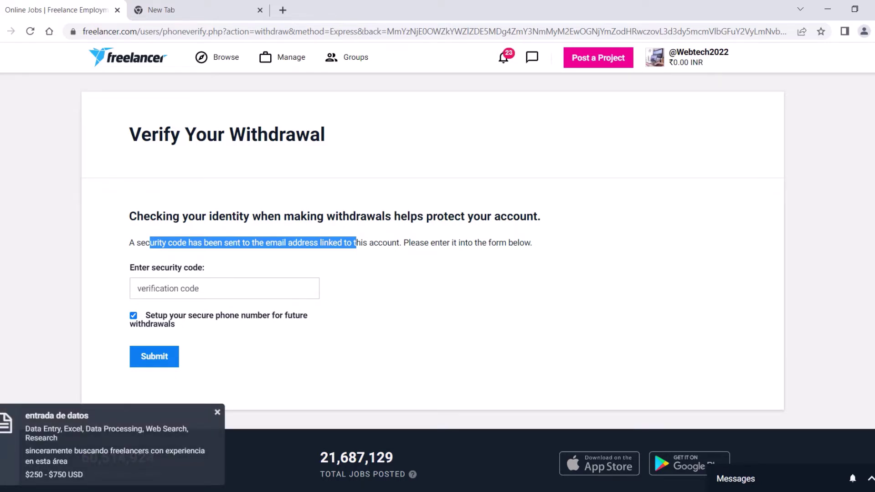
{"action": "left_click", "coordinate": [142, 288]}
{"action": "left_click", "coordinate": [285, 253]}
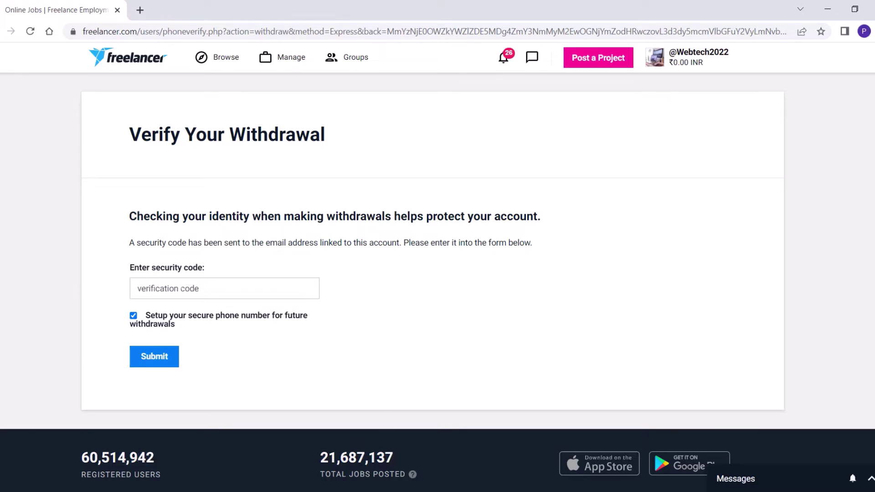
{"action": "left_click", "coordinate": [176, 287]}
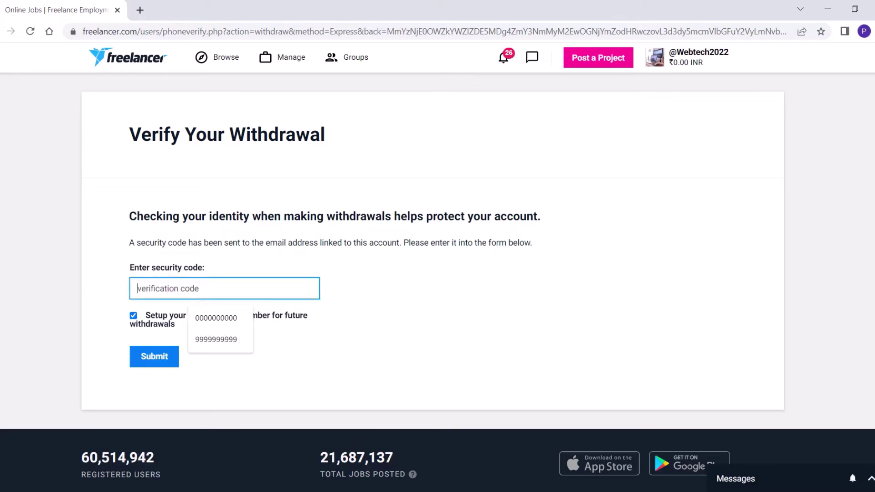
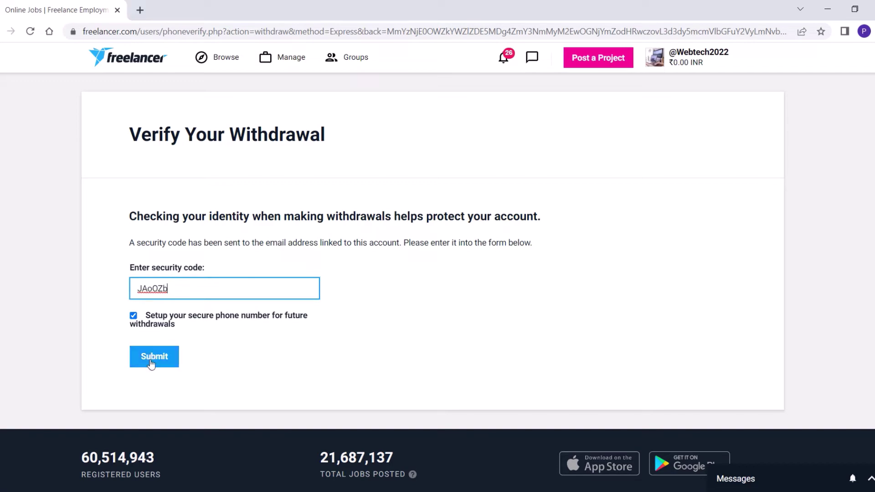
{"action": "left_click", "coordinate": [150, 359]}
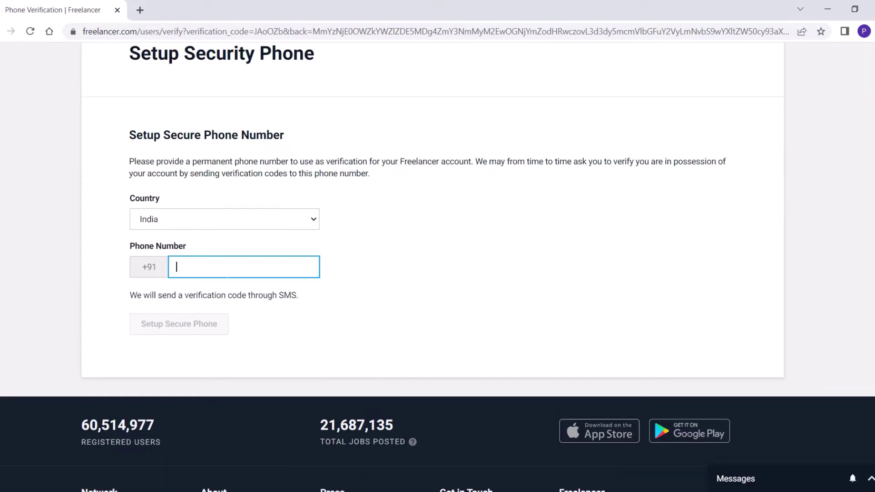
Enter an India phone number and request an SMS code with Setup Secure Phone.
{"action": "type", "text": "000000"}
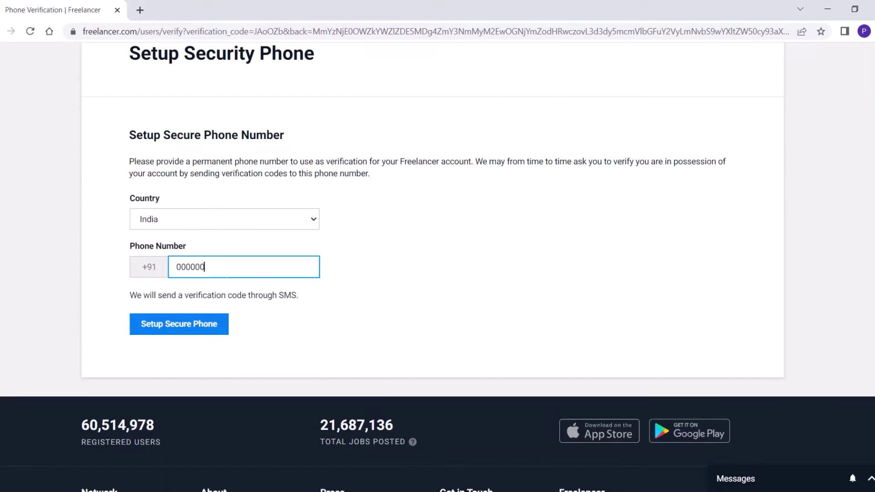
{"action": "type", "text": "0000"}
{"action": "left_click", "coordinate": [199, 266]}
{"action": "left_click", "coordinate": [182, 324]}
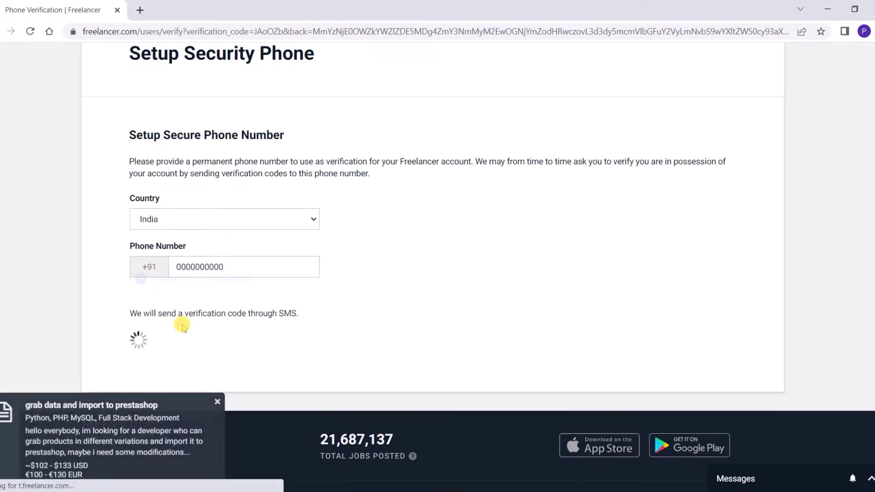
Return to the Withdrawal Request page through the account menu's Withdraw funds.
{"action": "scroll", "coordinate": [182, 324], "scroll_direction": "down", "scroll_amount": 4}
{"action": "left_click", "coordinate": [152, 187]}
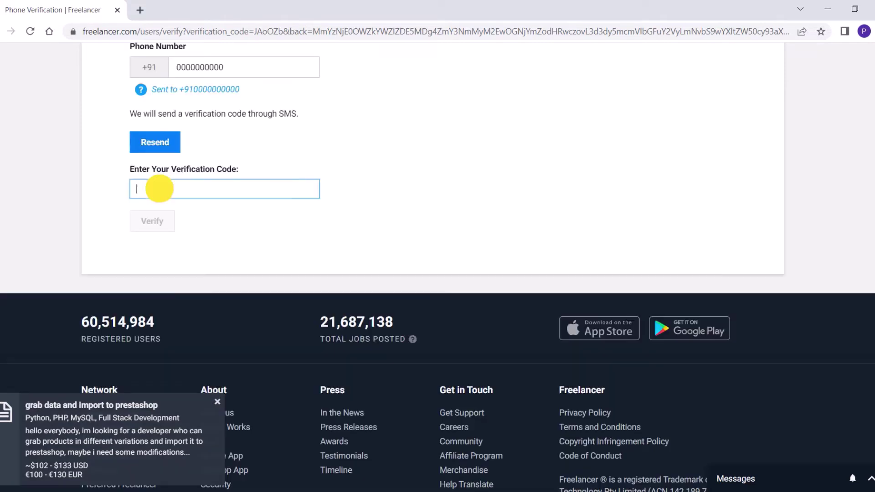
{"action": "scroll", "coordinate": [267, 290], "scroll_direction": "up", "scroll_amount": 6}
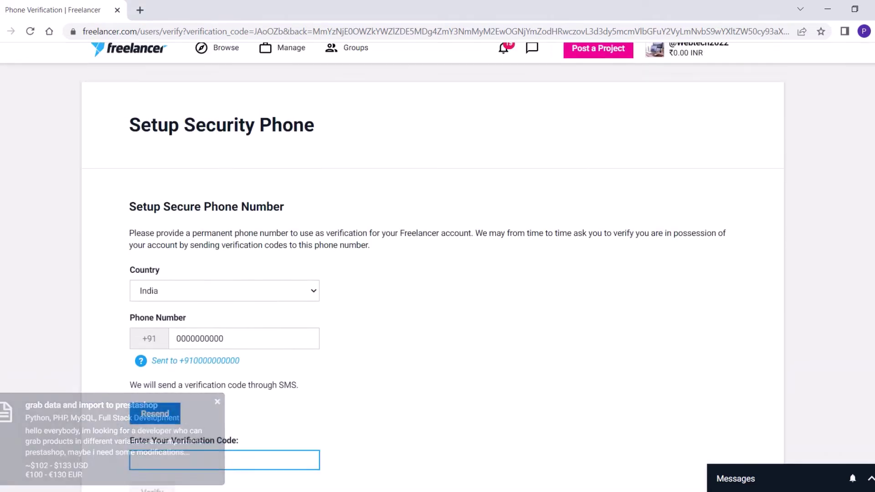
{"action": "left_click", "coordinate": [667, 56]}
{"action": "left_click", "coordinate": [666, 313]}
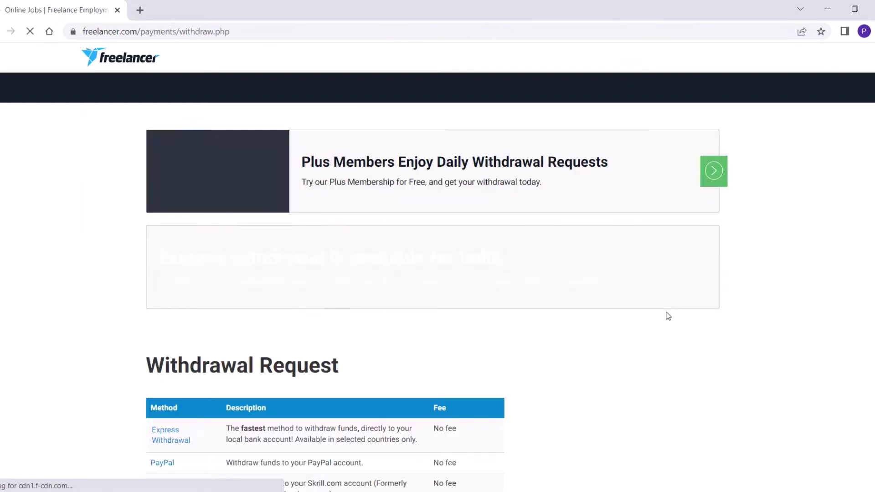
{"action": "scroll", "coordinate": [388, 311], "scroll_direction": "down", "scroll_amount": 2}
{"action": "left_click", "coordinate": [167, 340]}
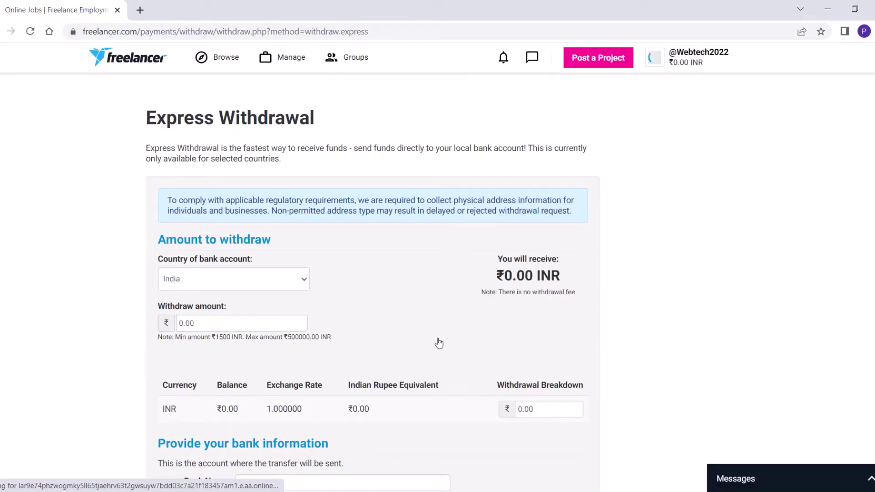
{"action": "scroll", "coordinate": [439, 342], "scroll_direction": "down", "scroll_amount": 1}
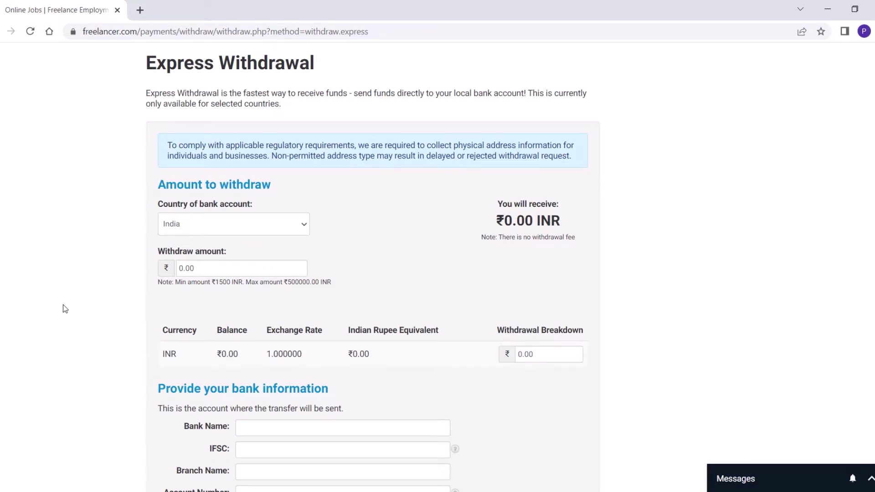
{"action": "scroll", "coordinate": [134, 159], "scroll_direction": "up", "scroll_amount": 1}
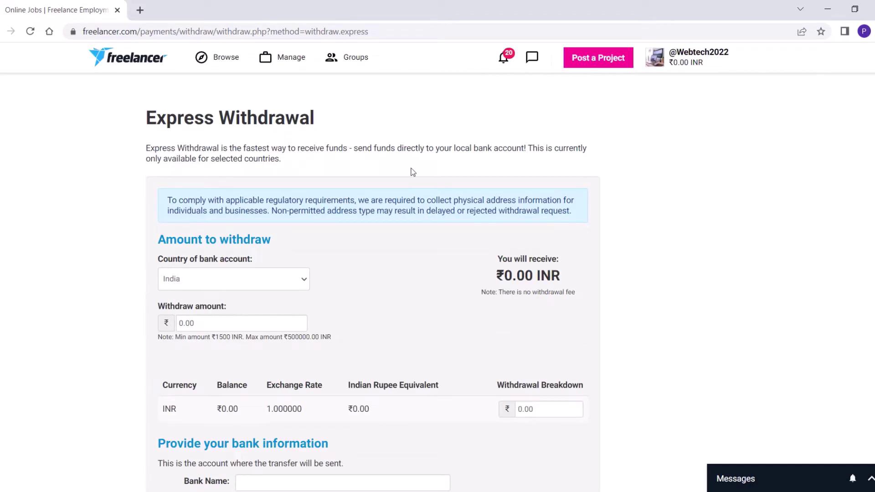
{"action": "scroll", "coordinate": [195, 94], "scroll_direction": "down", "scroll_amount": 2}
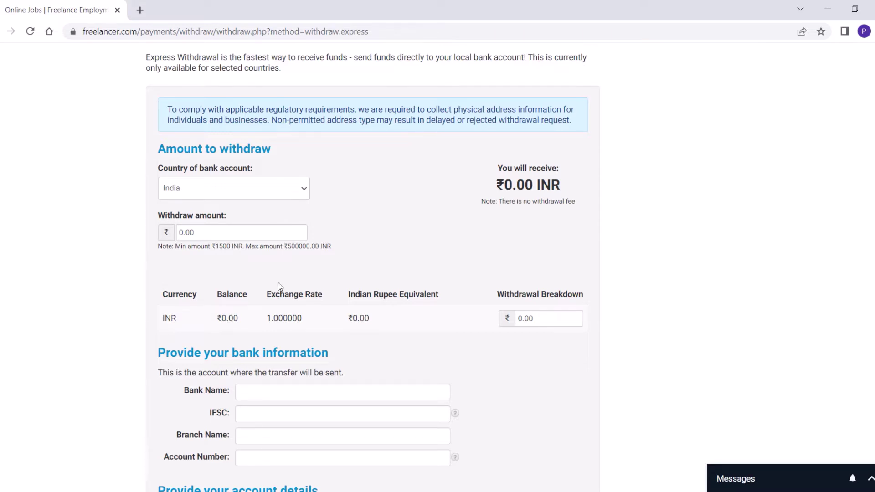
{"action": "left_click_drag", "start_coordinate": [196, 230], "coordinate": [176, 231]}
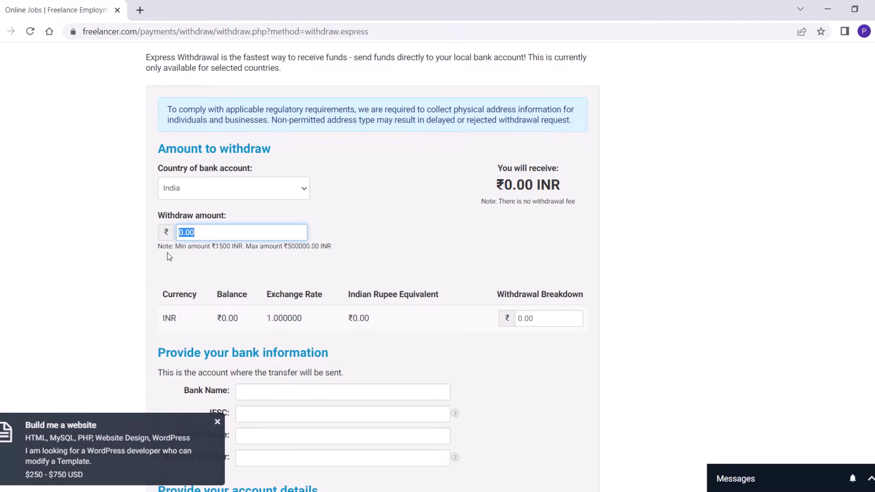
{"action": "left_click_drag", "start_coordinate": [181, 246], "coordinate": [255, 250]}
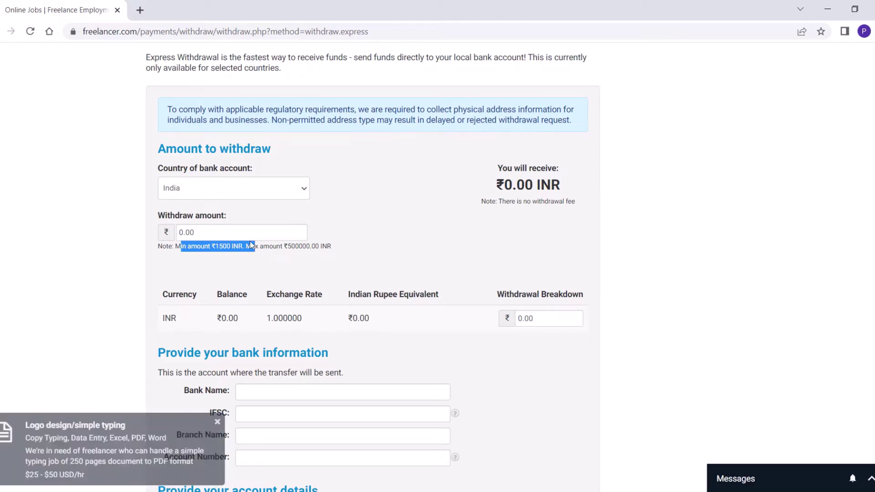
{"action": "left_click", "coordinate": [267, 251]}
{"action": "left_click_drag", "start_coordinate": [269, 249], "coordinate": [352, 254]}
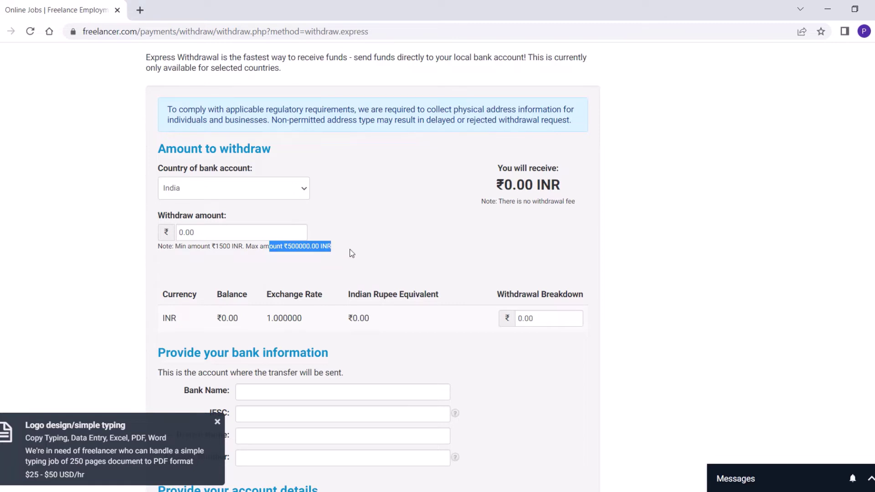
{"action": "scroll", "coordinate": [400, 272], "scroll_direction": "down", "scroll_amount": 2}
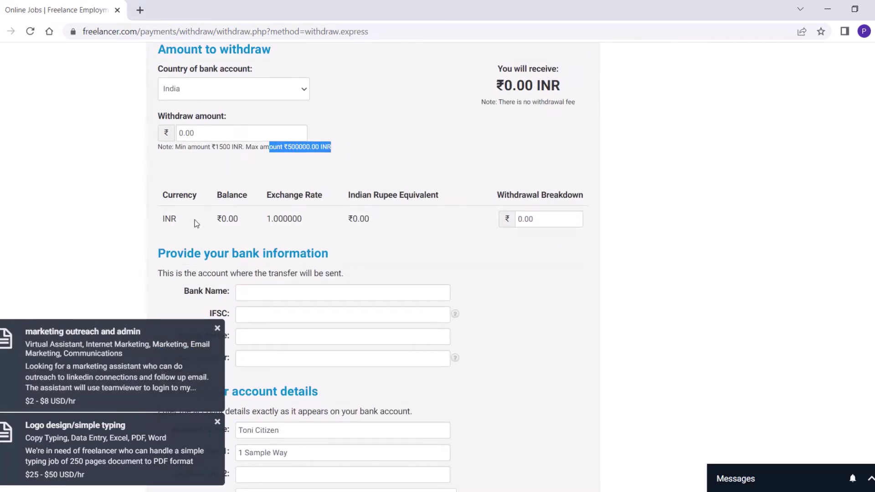
{"action": "left_click_drag", "start_coordinate": [166, 219], "coordinate": [376, 214]}
{"action": "left_click", "coordinate": [382, 220]}
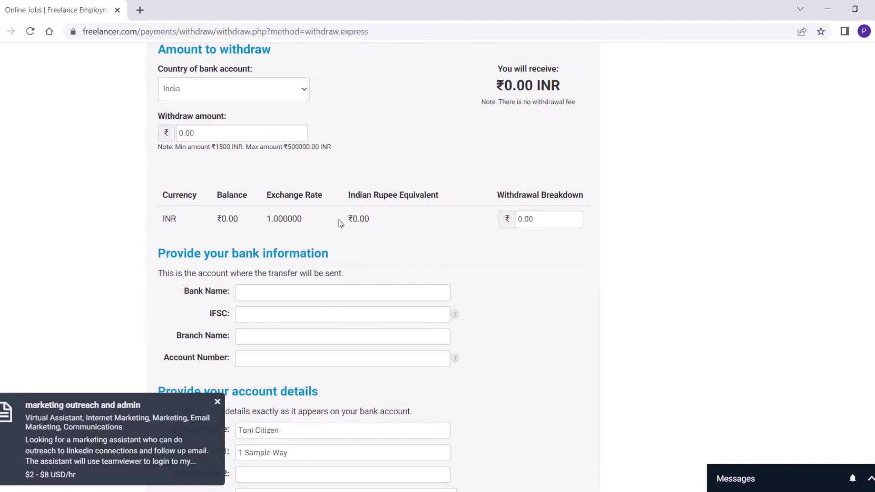
{"action": "scroll", "coordinate": [113, 325], "scroll_direction": "down", "scroll_amount": 1}
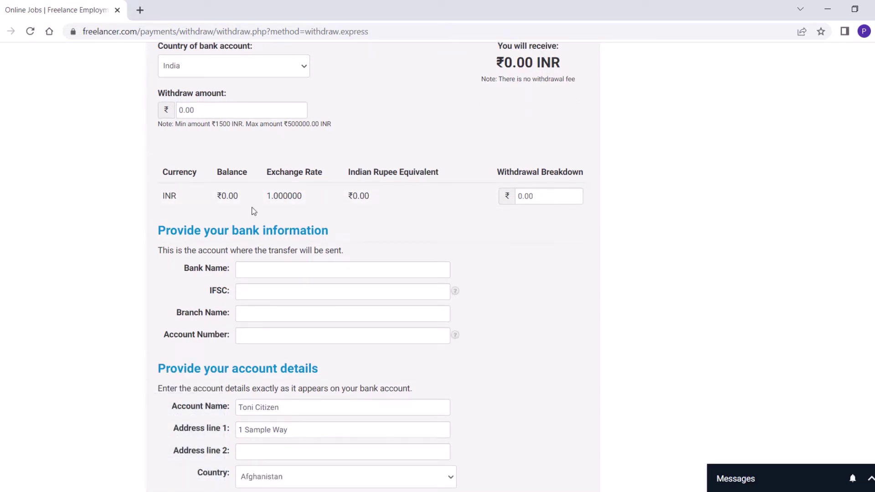
{"action": "scroll", "coordinate": [24, 323], "scroll_direction": "down", "scroll_amount": 1}
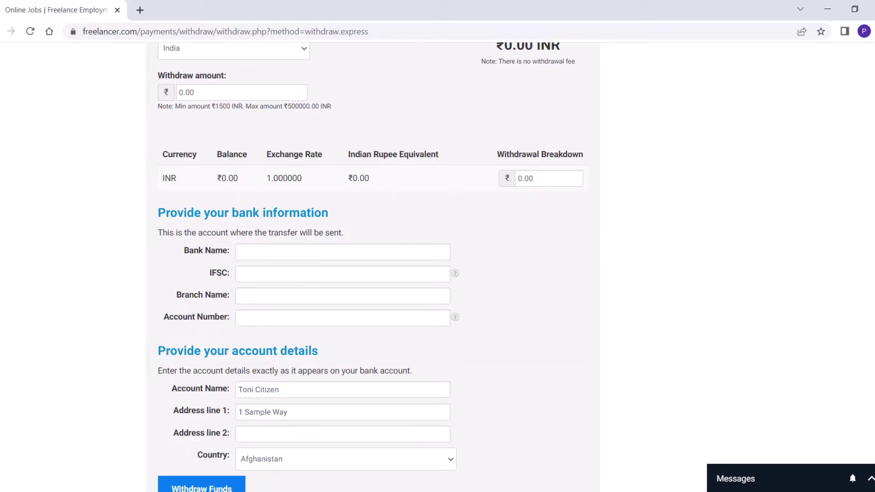
{"action": "scroll", "coordinate": [108, 229], "scroll_direction": "down", "scroll_amount": 4}
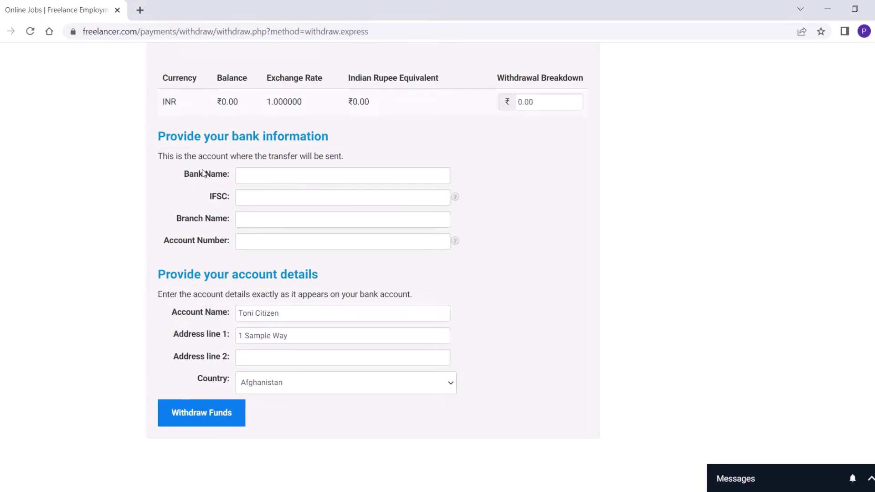
{"action": "left_click_drag", "start_coordinate": [185, 175], "coordinate": [276, 179]}
{"action": "left_click", "coordinate": [276, 178]}
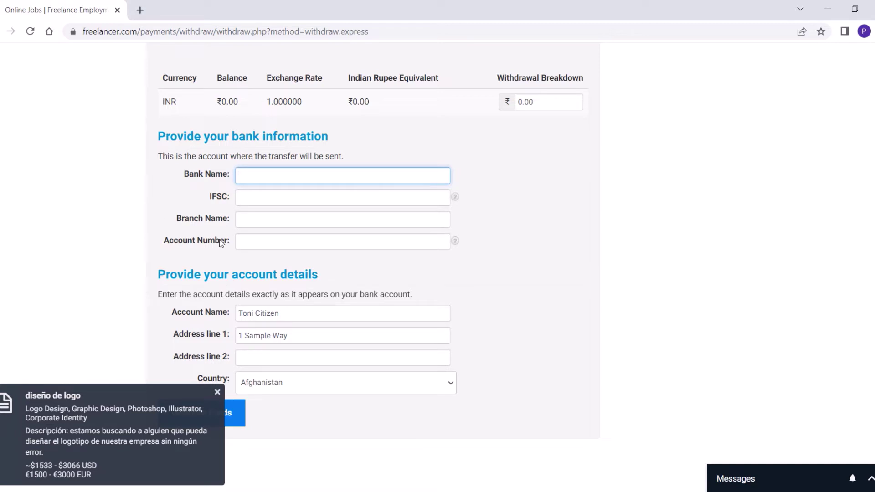
{"action": "left_click_drag", "start_coordinate": [163, 243], "coordinate": [228, 247]}
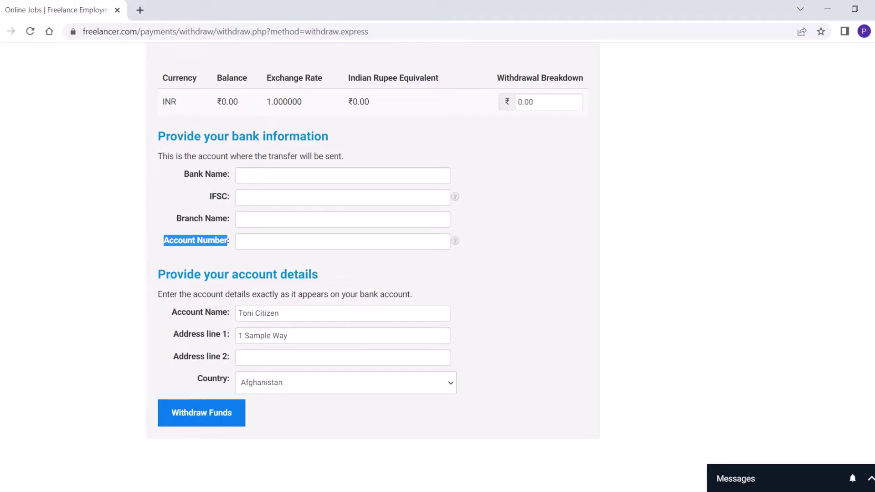
{"action": "scroll", "coordinate": [373, 250], "scroll_direction": "down", "scroll_amount": 3}
{"action": "left_click", "coordinate": [172, 195]}
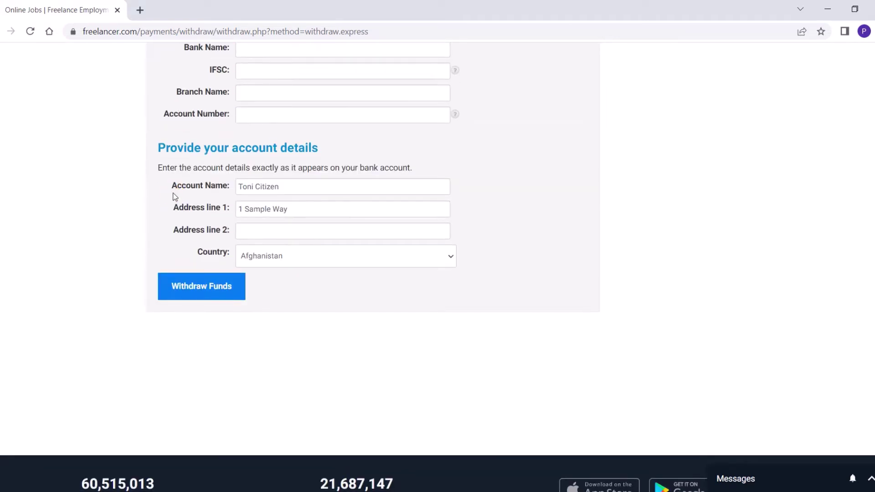
{"action": "left_click_drag", "start_coordinate": [182, 187], "coordinate": [222, 187]}
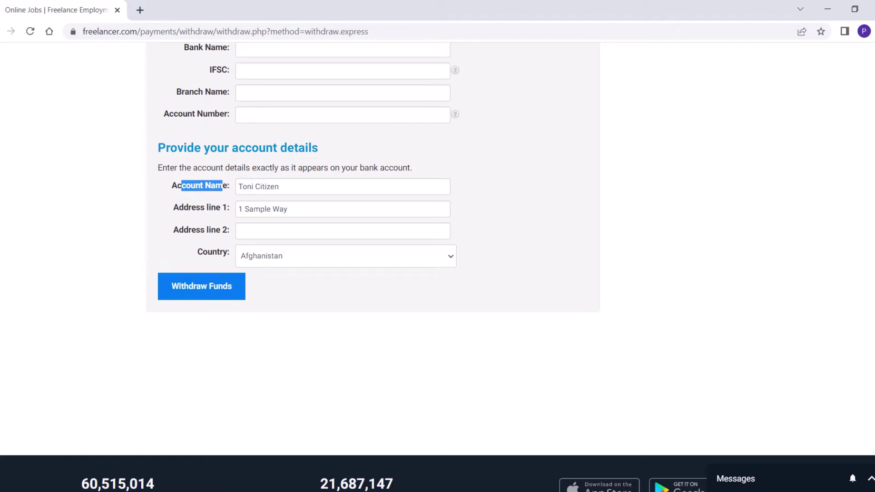
{"action": "left_click", "coordinate": [256, 189]}
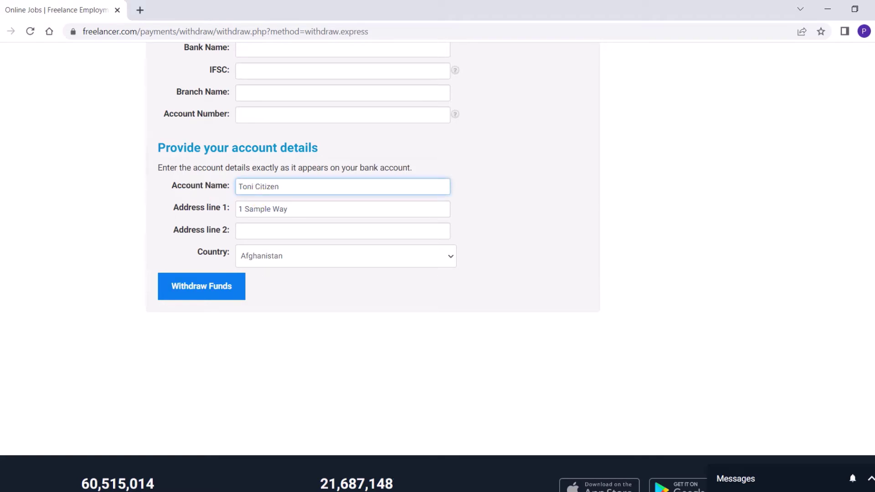
{"action": "left_click", "coordinate": [351, 170]}
{"action": "left_click_drag", "start_coordinate": [352, 169], "coordinate": [406, 170]}
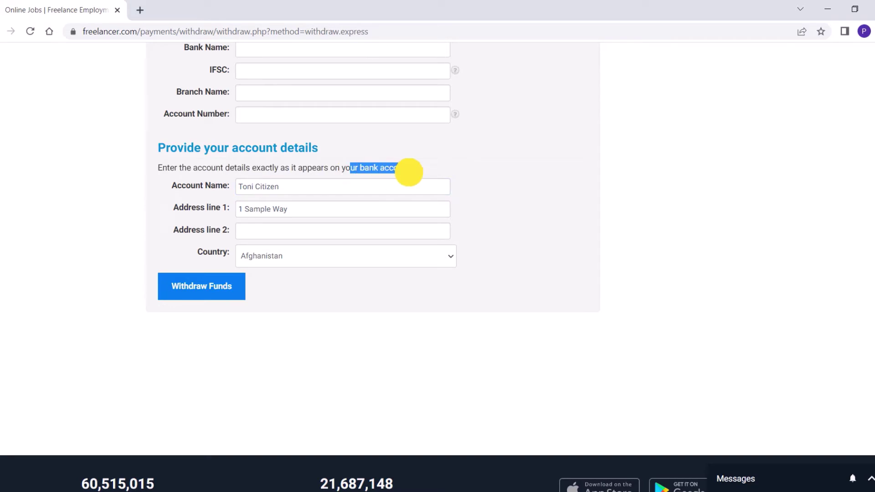
{"action": "left_click", "coordinate": [261, 180]}
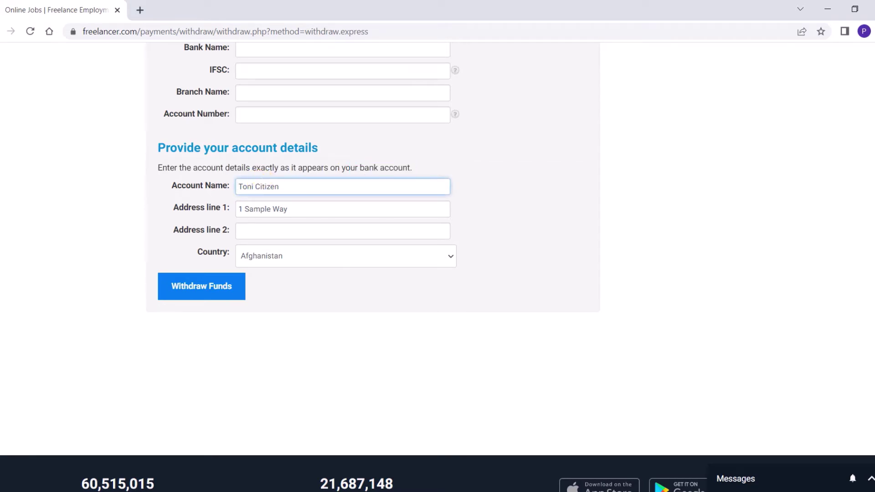
{"action": "left_click", "coordinate": [309, 211]}
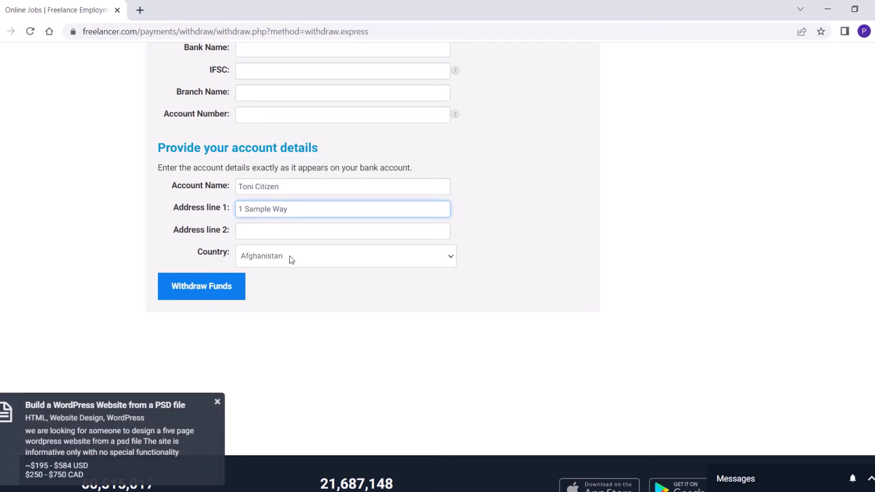
Choose India from the Country dropdown in the Express Withdrawal account details.
{"action": "left_click", "coordinate": [375, 255]}
{"action": "scroll", "coordinate": [369, 315], "scroll_direction": "down", "scroll_amount": 8}
{"action": "scroll", "coordinate": [368, 314], "scroll_direction": "down", "scroll_amount": 10}
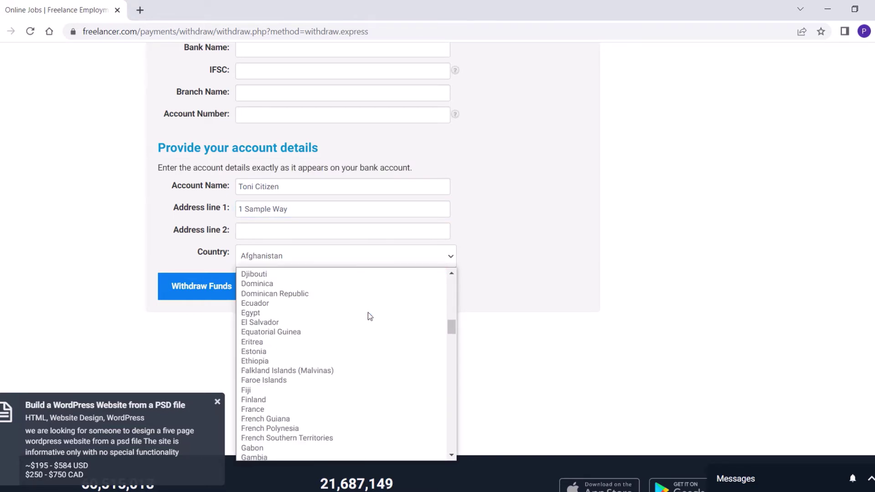
{"action": "scroll", "coordinate": [368, 315], "scroll_direction": "down", "scroll_amount": 3}
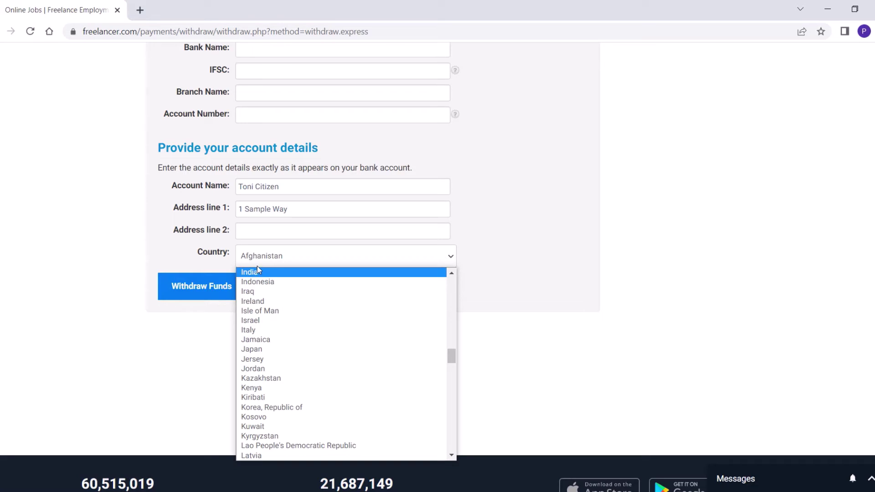
{"action": "left_click", "coordinate": [258, 272]}
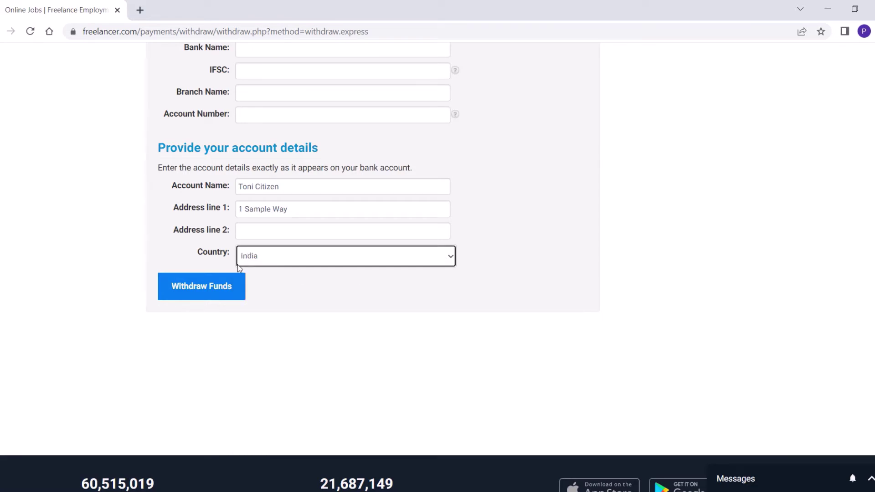
{"action": "scroll", "coordinate": [513, 194], "scroll_direction": "up", "scroll_amount": 2}
{"action": "scroll", "coordinate": [515, 195], "scroll_direction": "up", "scroll_amount": 2}
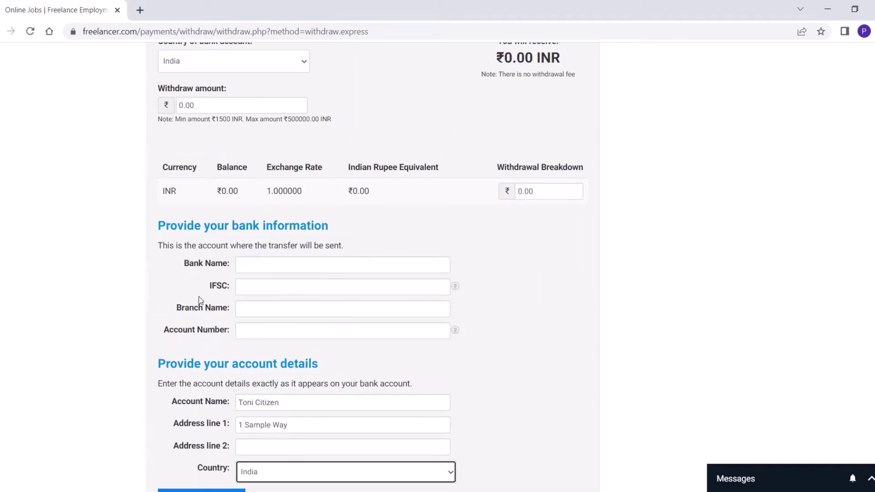
{"action": "scroll", "coordinate": [539, 360], "scroll_direction": "down", "scroll_amount": 6}
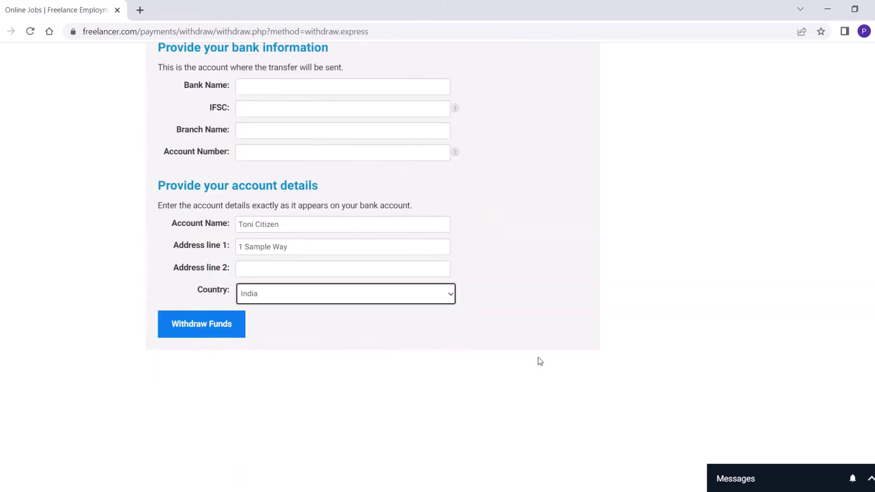
{"action": "scroll", "coordinate": [346, 305], "scroll_direction": "up", "scroll_amount": 3}
{"action": "scroll", "coordinate": [149, 231], "scroll_direction": "up", "scroll_amount": 5}
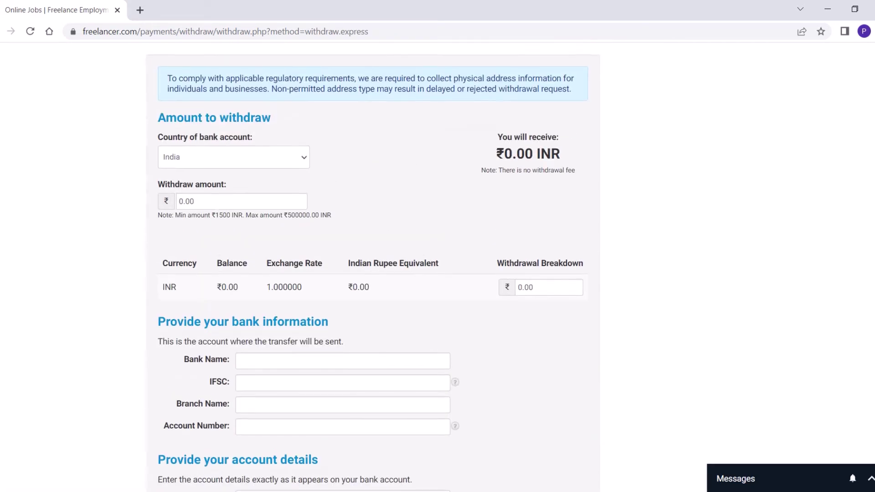
Replace the 0.00 withdraw amount with 5000, giving ₹5000.00 INR.
{"action": "left_click_drag", "start_coordinate": [211, 201], "coordinate": [144, 199]}
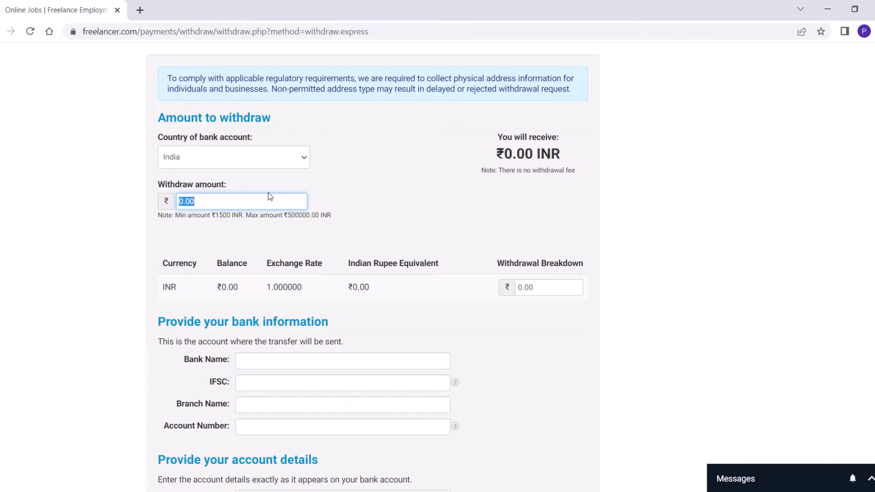
{"action": "type", "text": "5.000"}
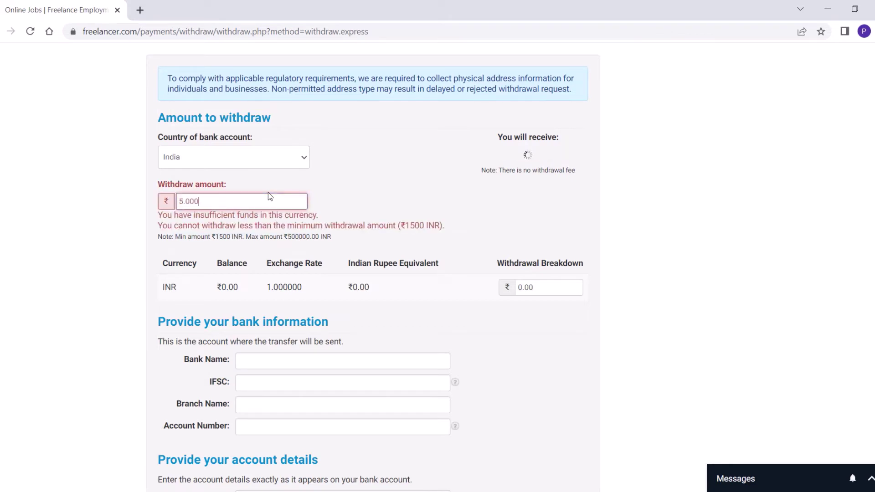
{"action": "key", "text": "BackSpace"}
{"action": "key", "text": "BackSpace"}
{"action": "key", "text": "BackSpace"}
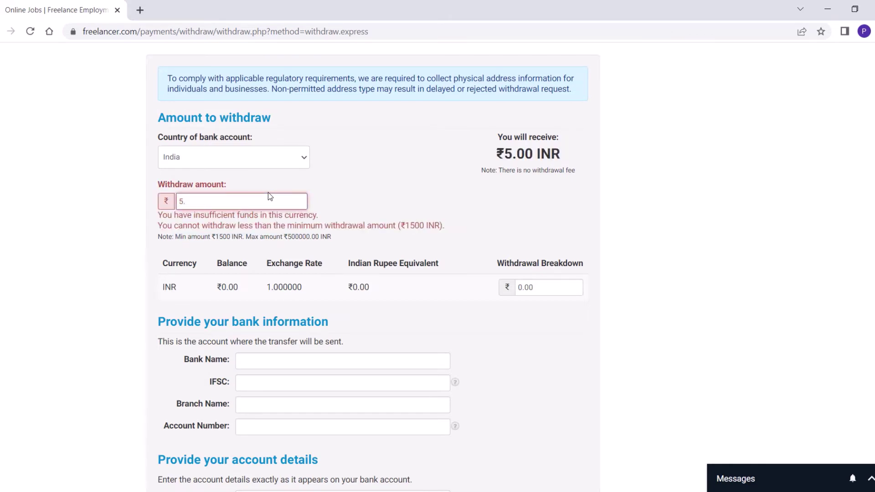
{"action": "key", "text": "BackSpace"}
{"action": "type", "text": "000"}
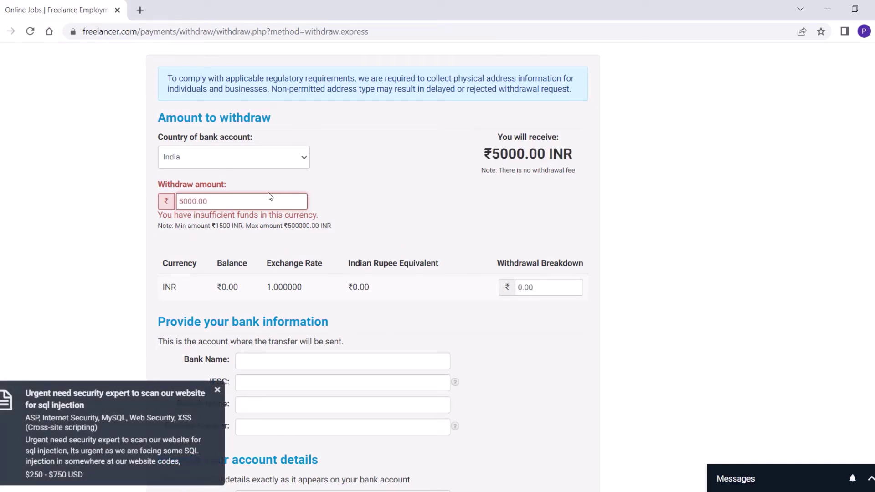
{"action": "left_click", "coordinate": [342, 202]}
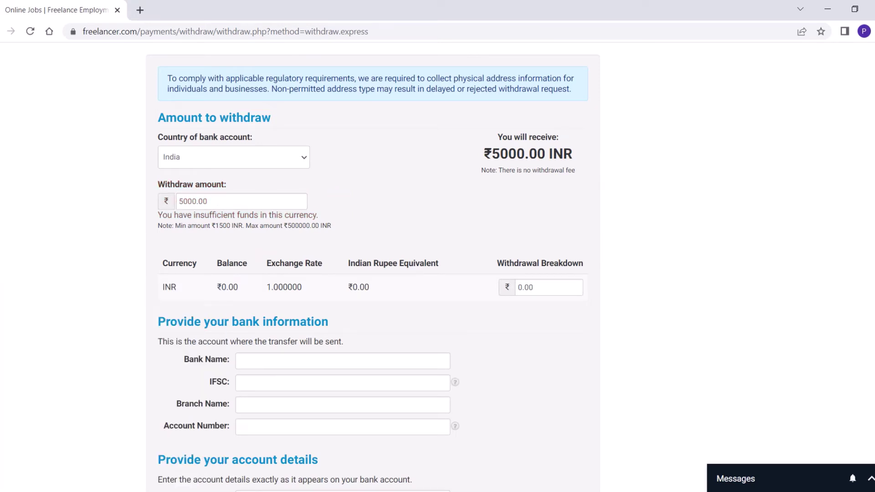
{"action": "left_click", "coordinate": [191, 203]}
{"action": "double_click", "coordinate": [189, 203]}
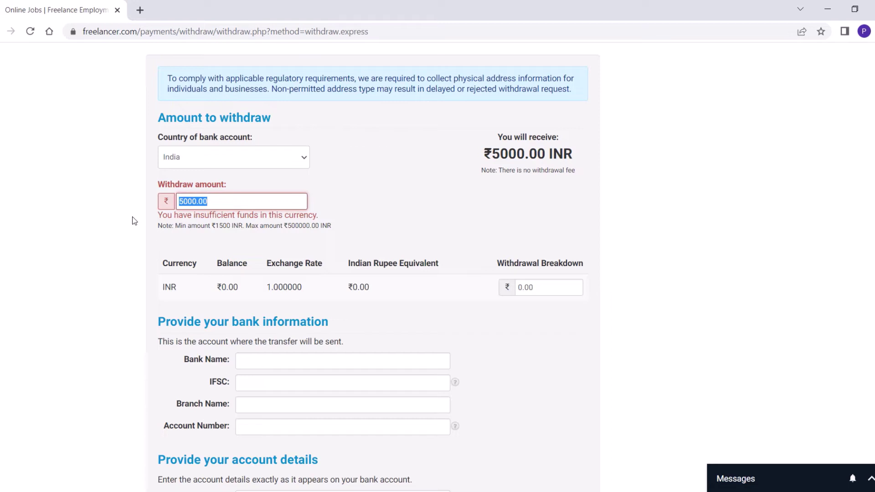
Submit the withdrawal with Withdraw Funds and scroll up to the red required-field errors.
{"action": "scroll", "coordinate": [248, 250], "scroll_direction": "down", "scroll_amount": 6}
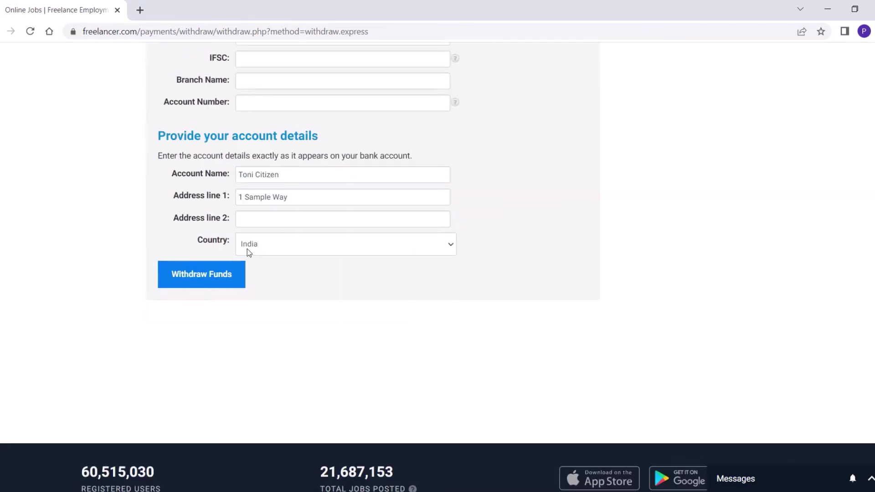
{"action": "left_click", "coordinate": [185, 281]}
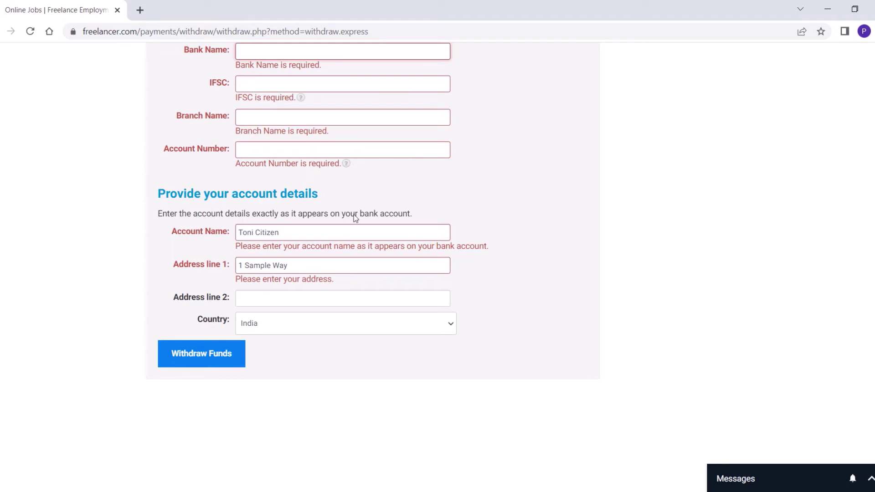
{"action": "scroll", "coordinate": [354, 217], "scroll_direction": "up", "scroll_amount": 8}
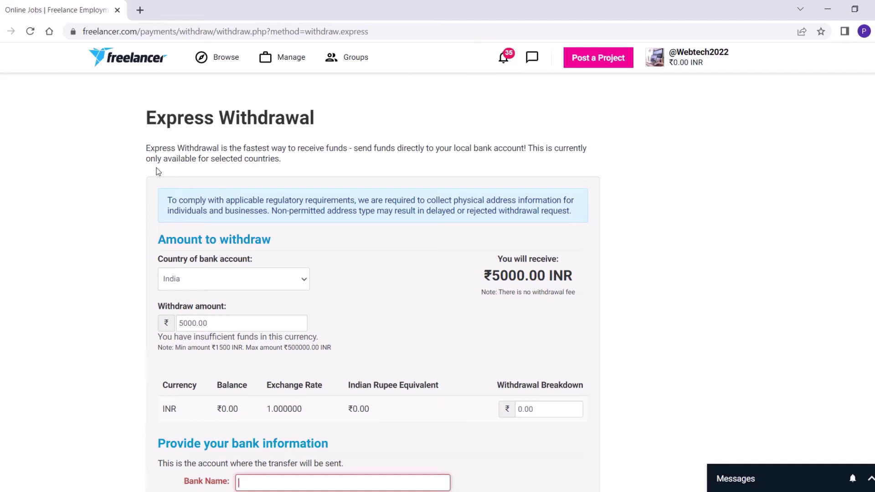
Return to the dashboard, check notifications, and scroll to the withdrawal methods and fees table.
{"action": "left_click", "coordinate": [146, 56]}
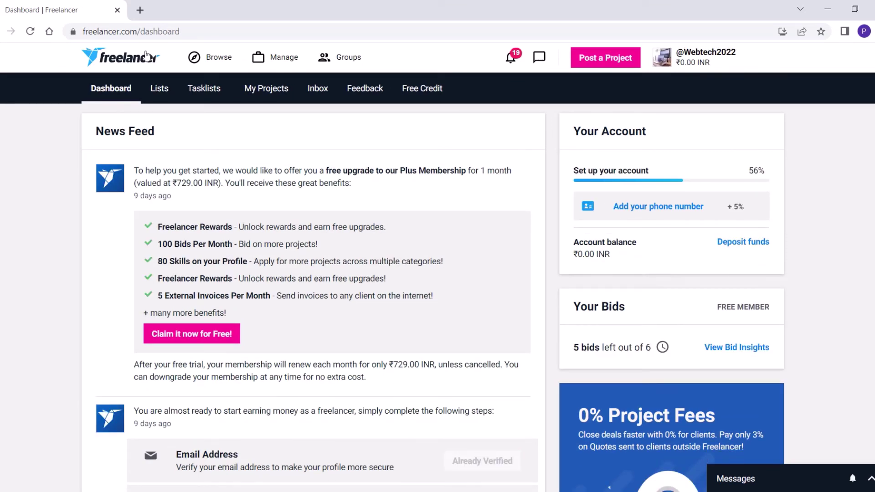
{"action": "left_click", "coordinate": [512, 62]}
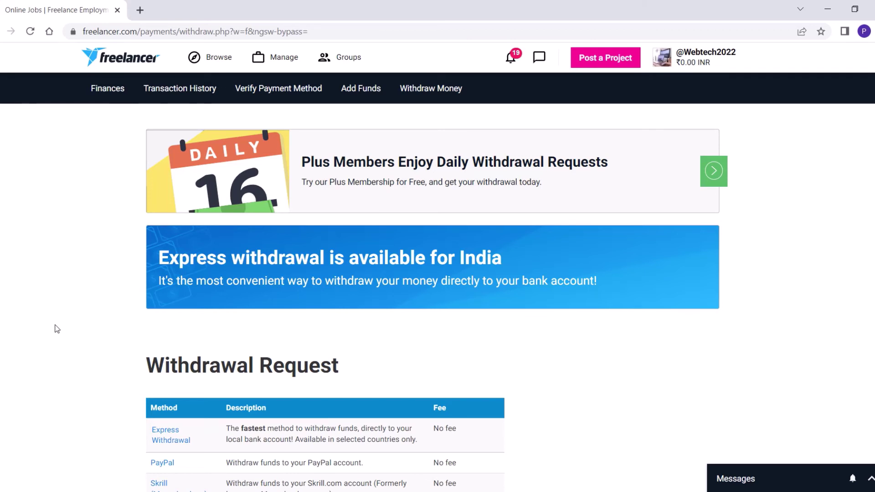
{"action": "scroll", "coordinate": [71, 419], "scroll_direction": "down", "scroll_amount": 5}
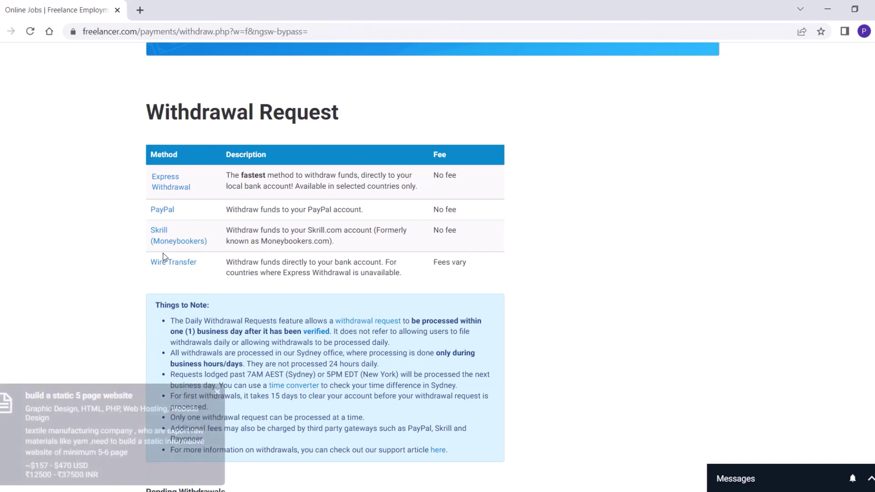
Open the Wire Transfer withdrawal option, then return to the dashboard via the freelancer logo.
{"action": "left_click", "coordinate": [172, 268]}
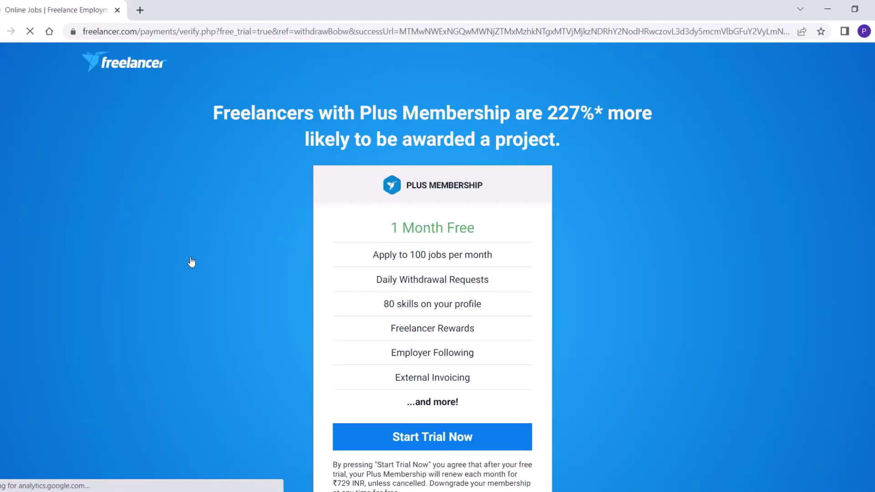
{"action": "left_click", "coordinate": [114, 63]}
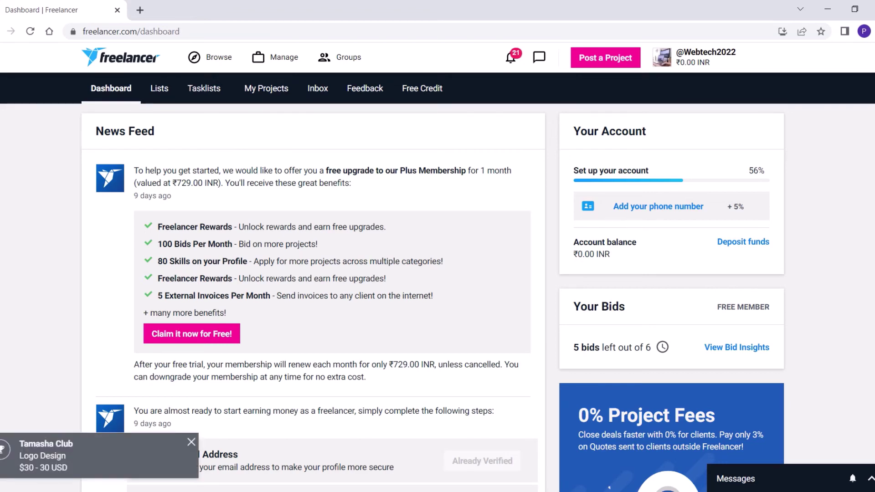
Open the username dropdown at the top right showing Account and Finances.
{"action": "left_click", "coordinate": [690, 66]}
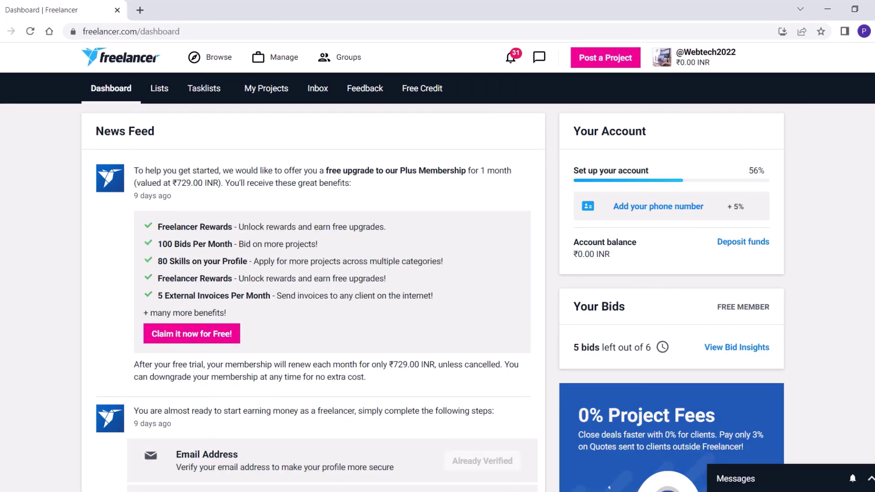
{"action": "left_click", "coordinate": [723, 68]}
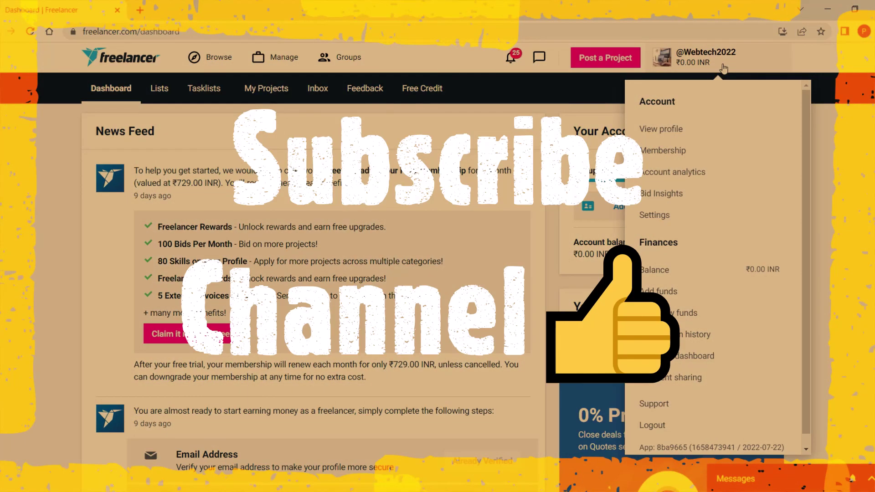